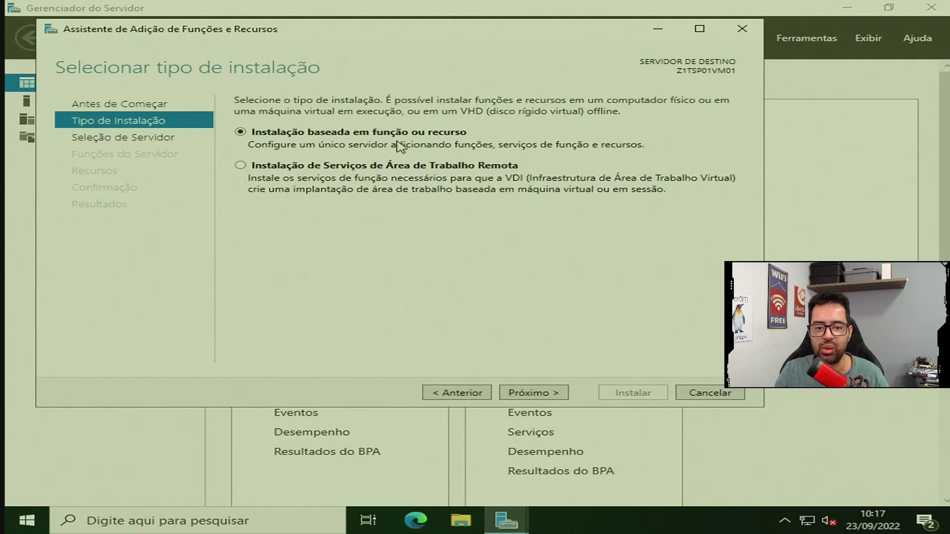
Step: Choose a role-based installation on server Z1TSP01VM01 and add the Hyper-V role with its management tools
click(557, 396)
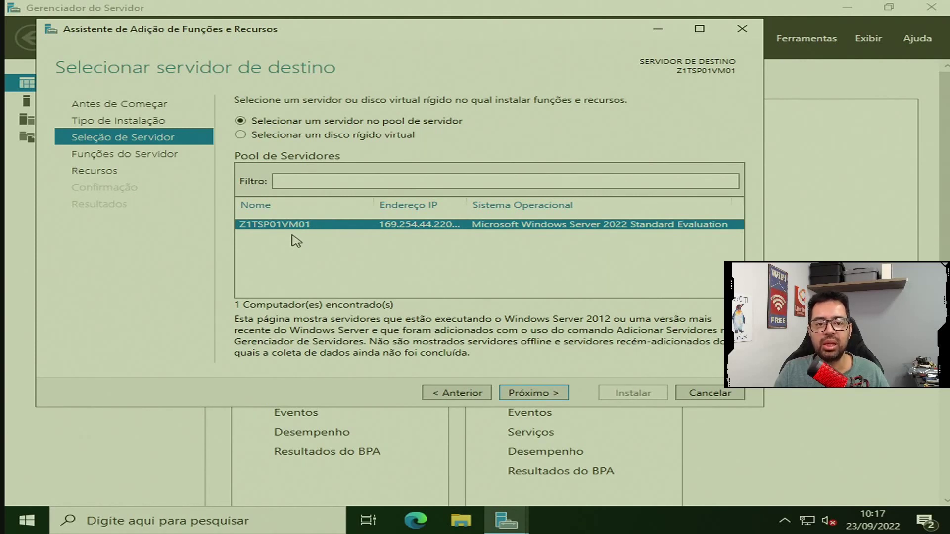
click(546, 394)
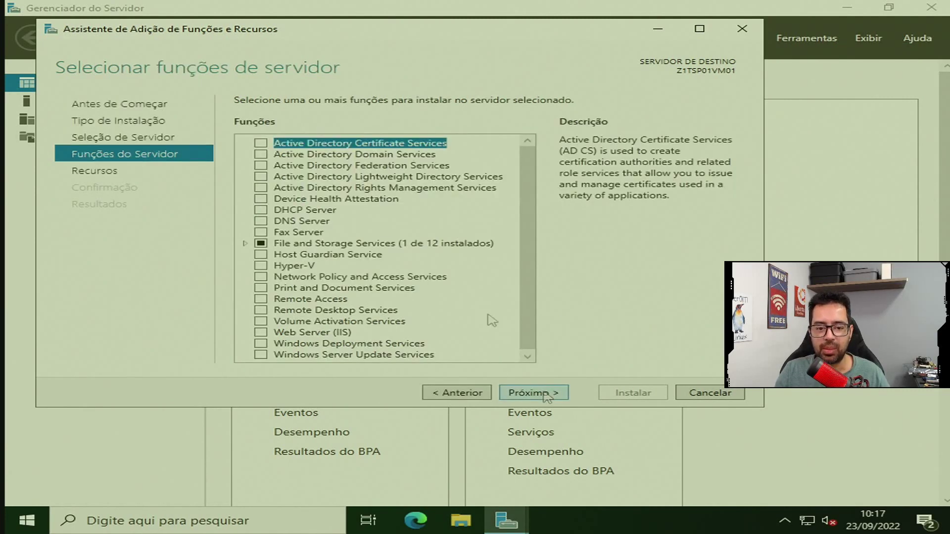
click(260, 266)
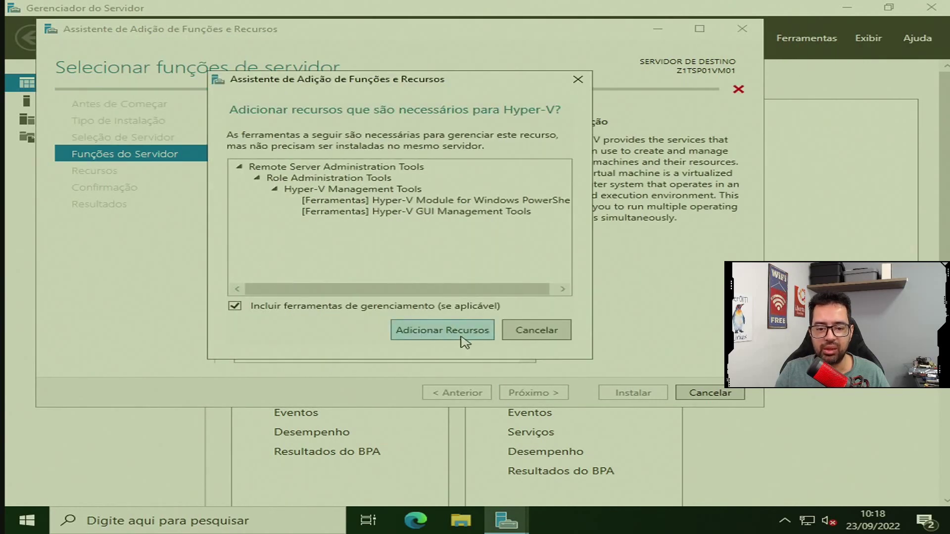
click(466, 336)
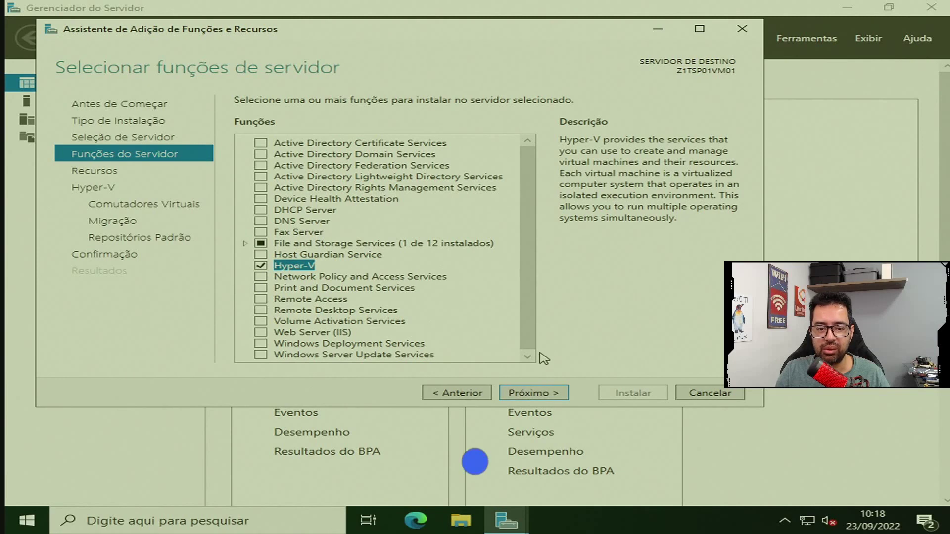
click(548, 393)
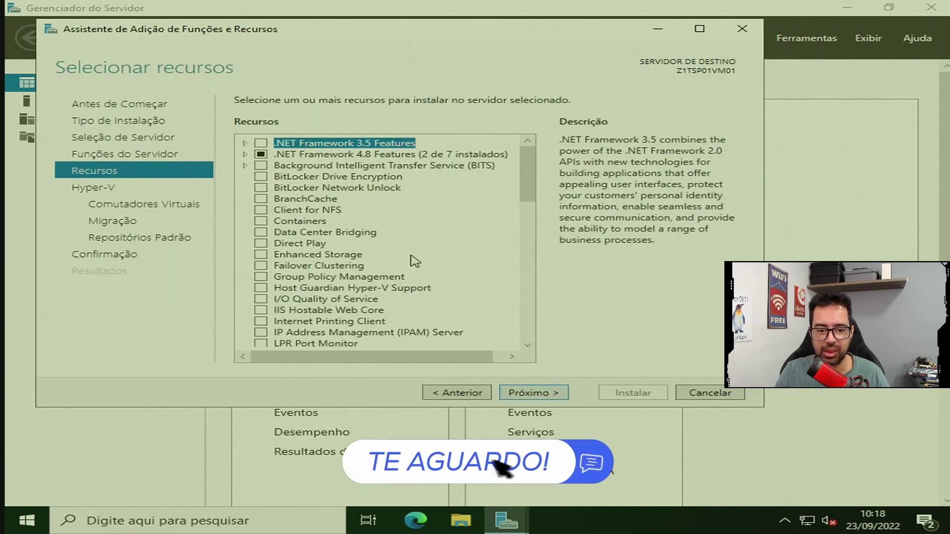
Step: Continue without extra features and assign the Ethernet 2 adapter to a Hyper-V virtual switch
scroll(411, 261, down, 7)
scroll(403, 260, down, 8)
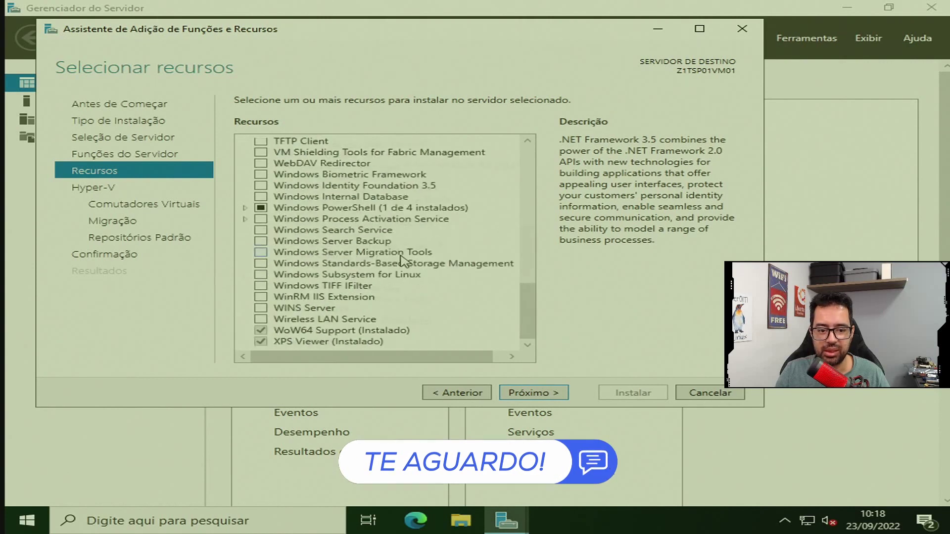
click(552, 394)
click(552, 394)
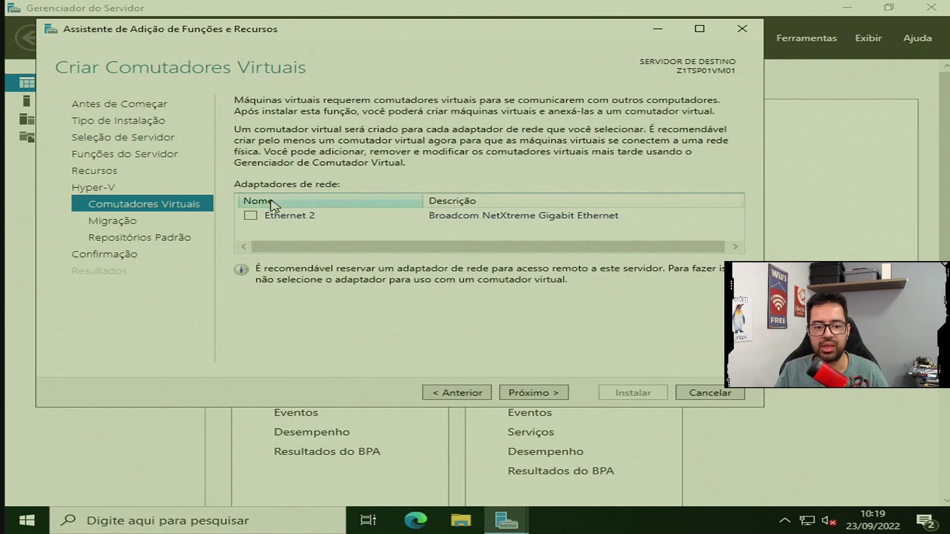
click(251, 216)
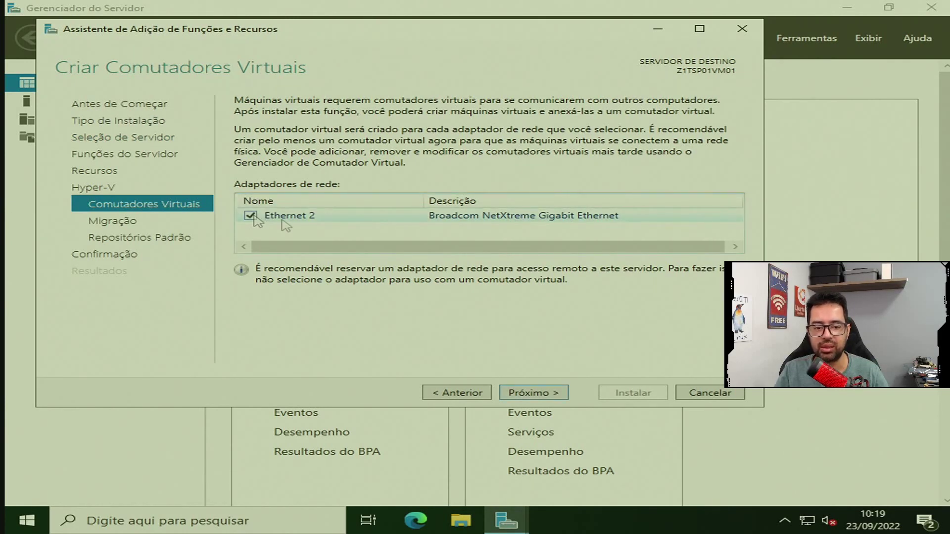
click(551, 395)
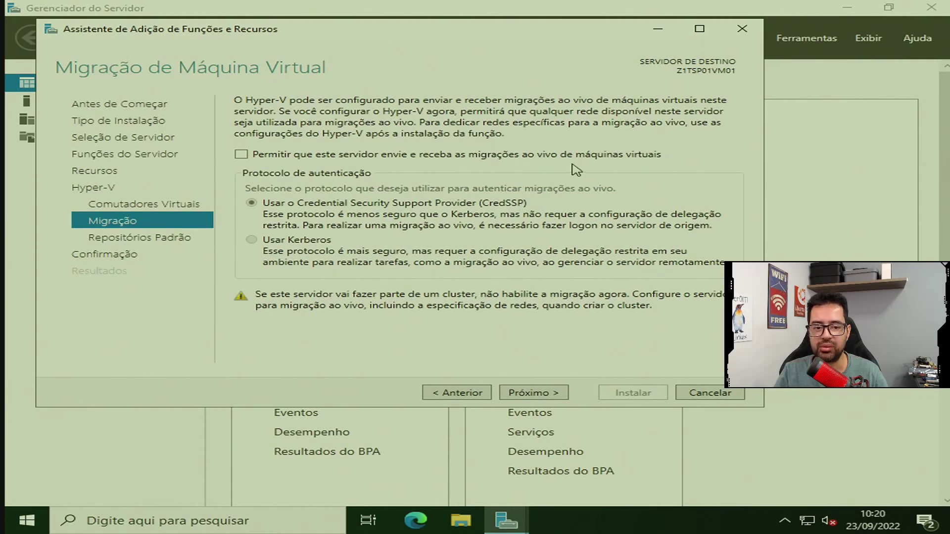
Step: Continue past the virtual machine migration settings with live migration disabled
click(312, 163)
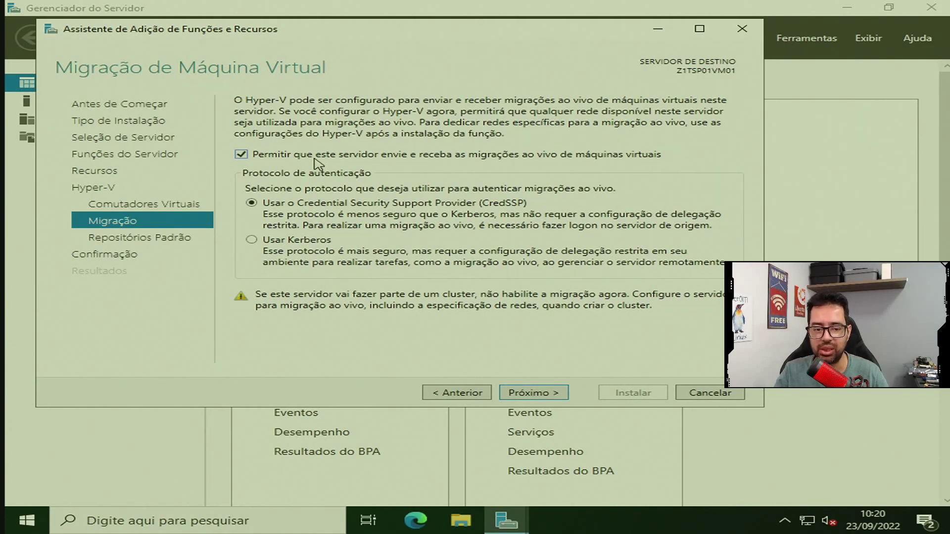
click(290, 156)
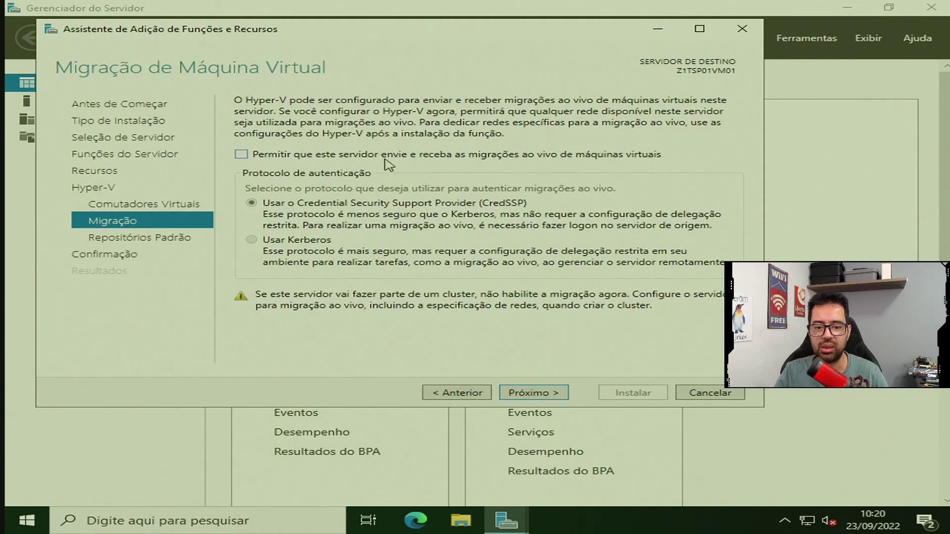
click(544, 396)
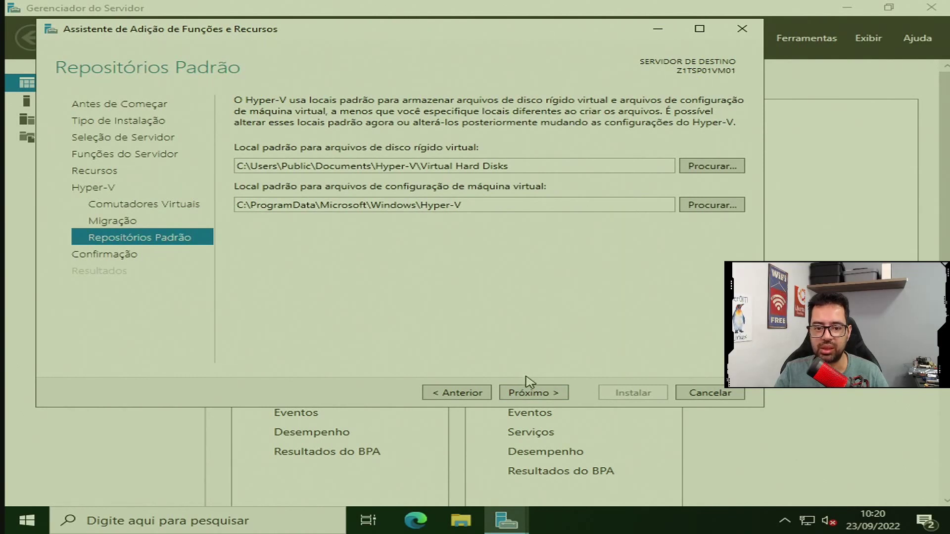
Step: Accept the default Hyper-V storage locations, install the role and close the wizard
click(553, 397)
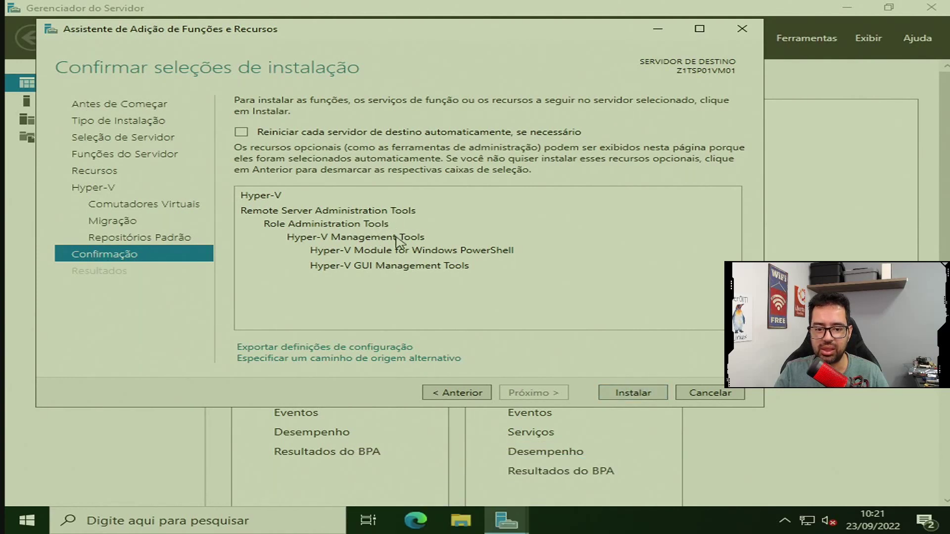
click(654, 394)
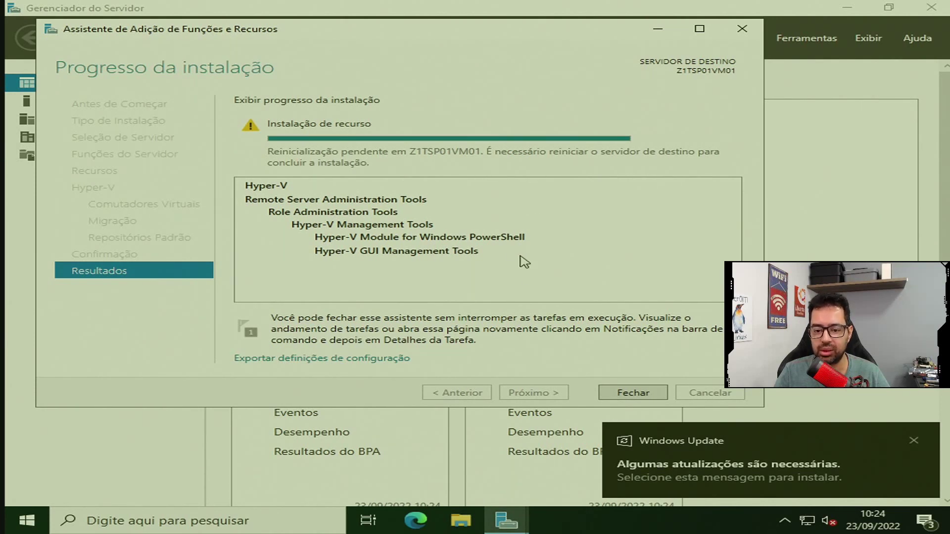
click(636, 394)
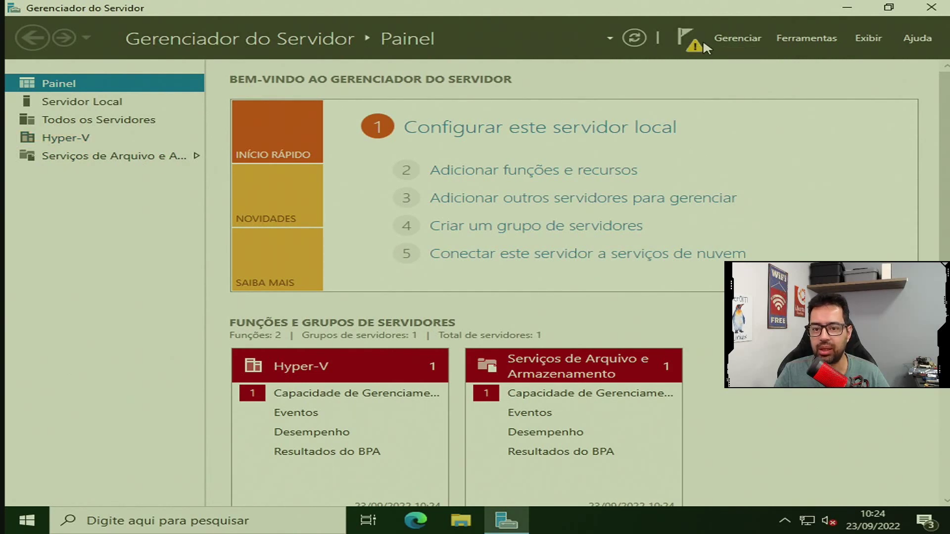
Step: Close Server Manager and restart the server with the reason "Hardware: instalação (planejada)"
click(931, 7)
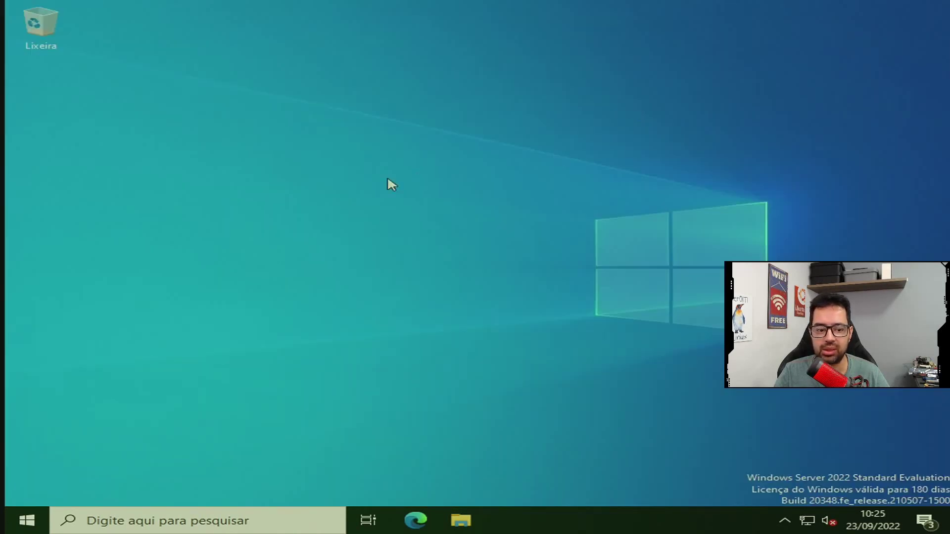
click(36, 520)
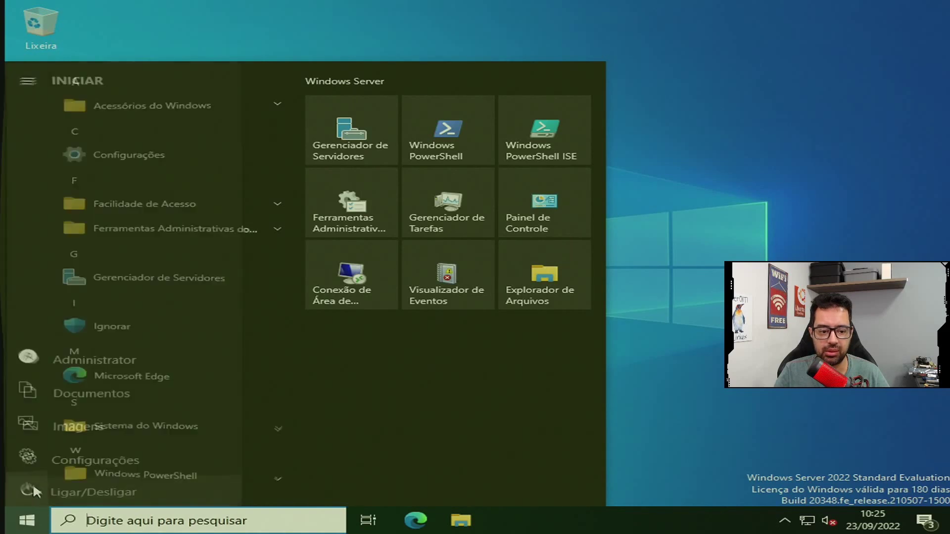
click(46, 488)
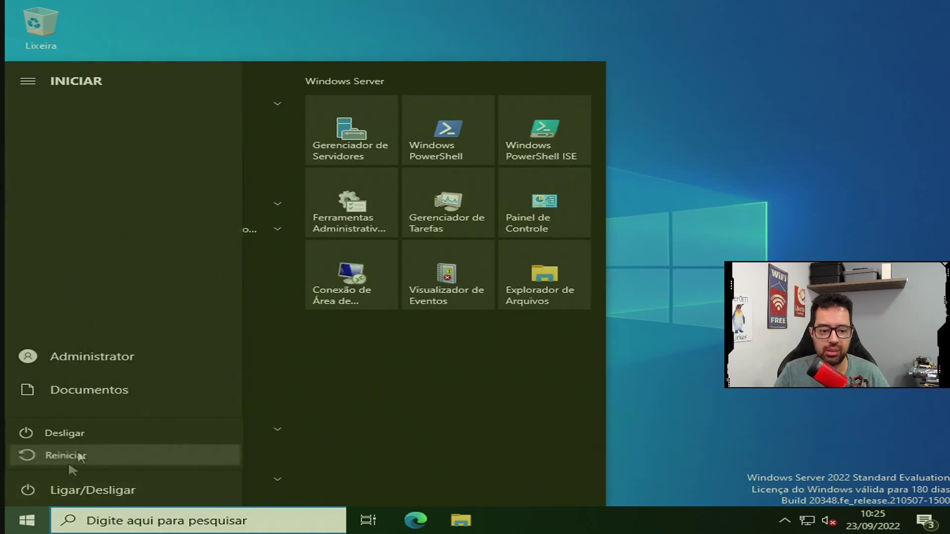
click(69, 458)
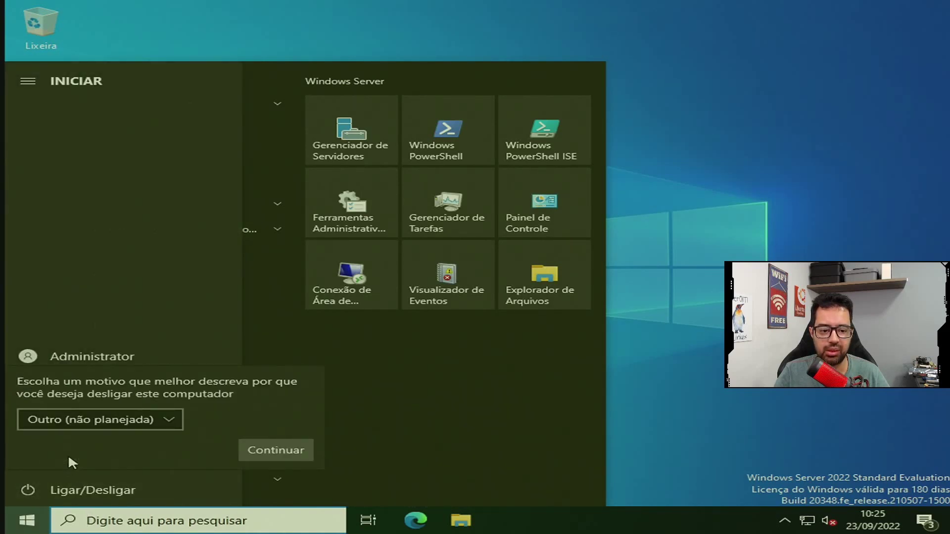
click(114, 424)
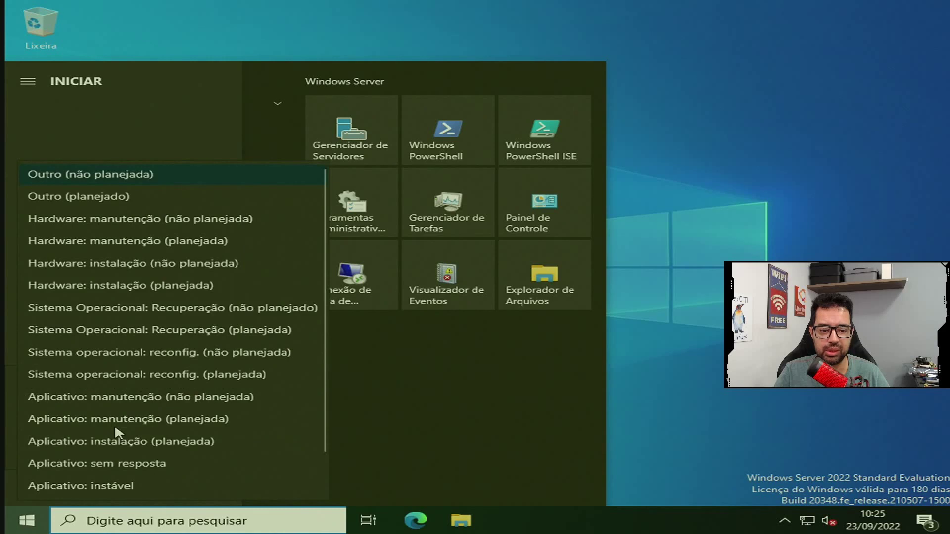
click(166, 285)
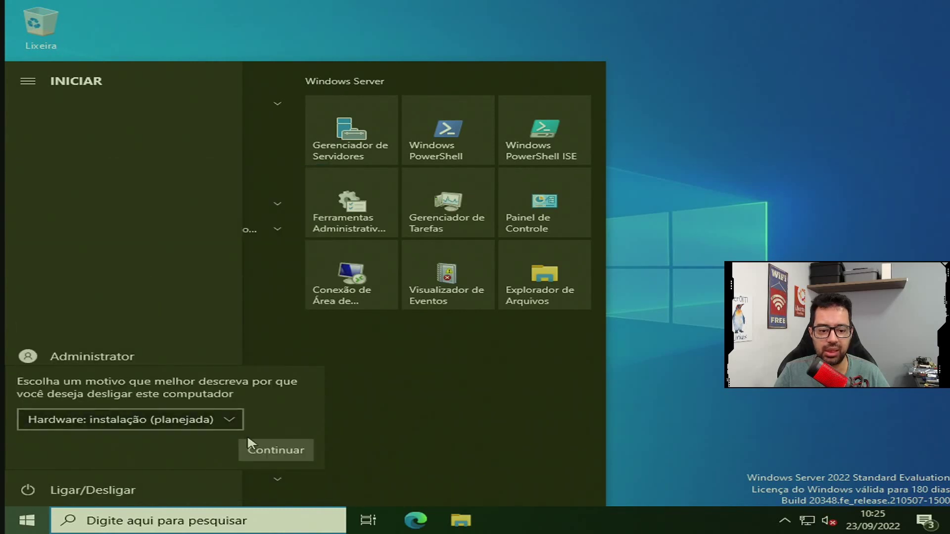
click(265, 445)
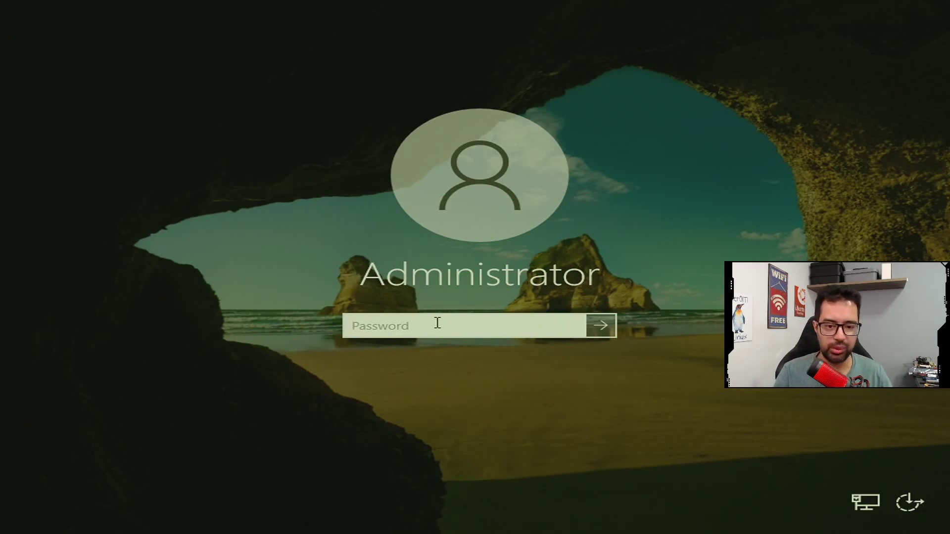
Step: Sign in to the Administrator account by entering the account password
text(••)
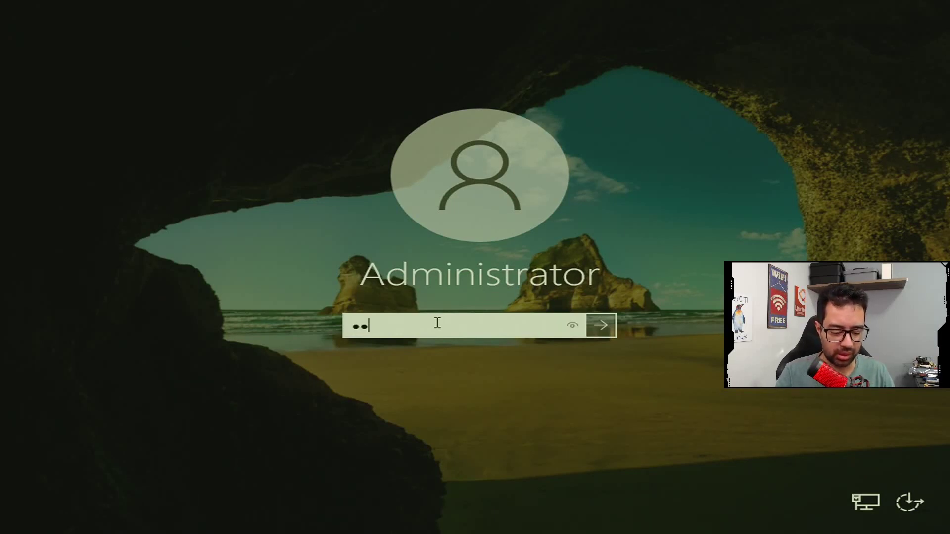
text(•••••)
key(Return)
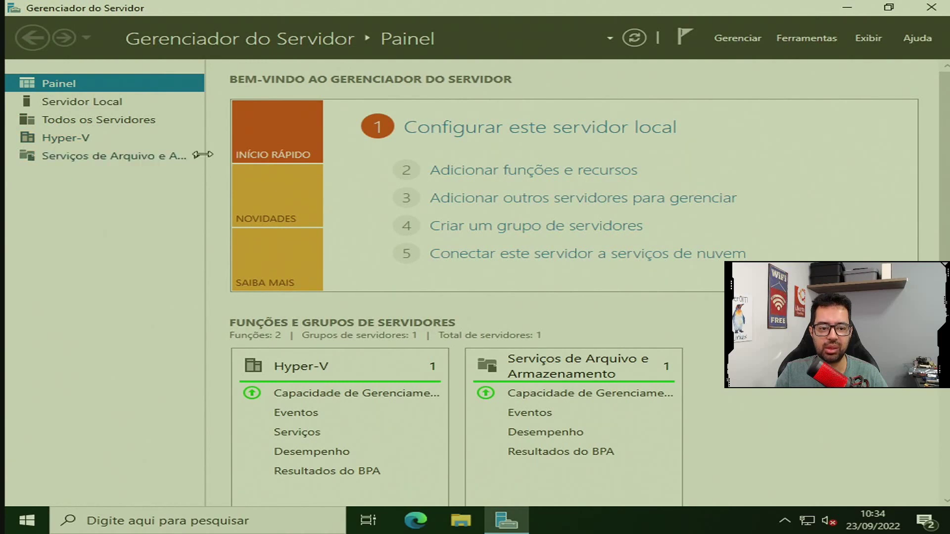
Step: View the Hyper-V page and the File and Storage Services page in Server Manager
click(56, 143)
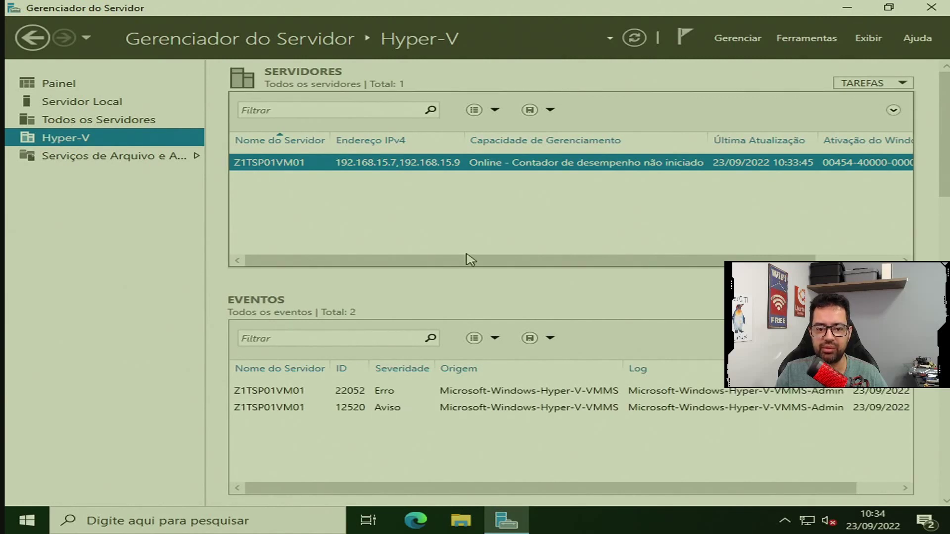
click(118, 158)
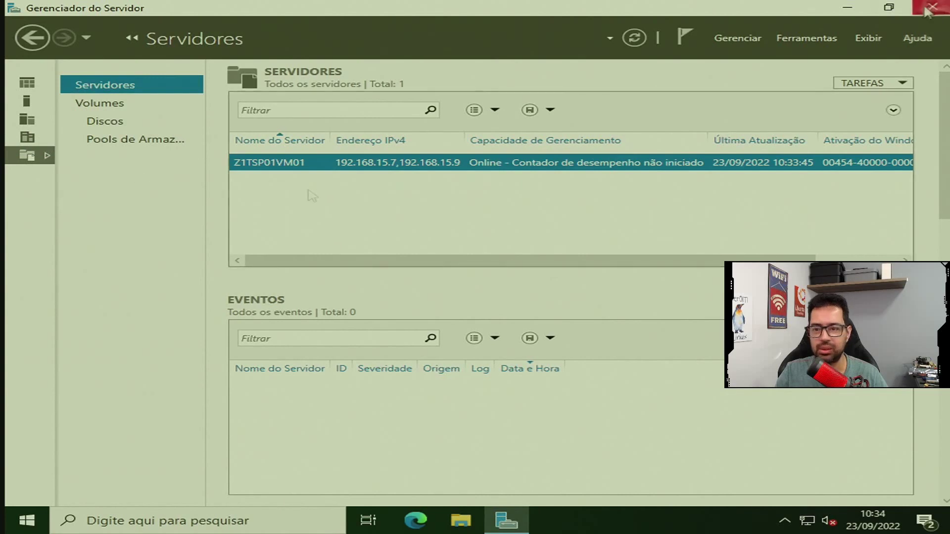
Step: Open Gerenciador do Hyper-V from the Windows administrative tools and close the tools folder
click(29, 518)
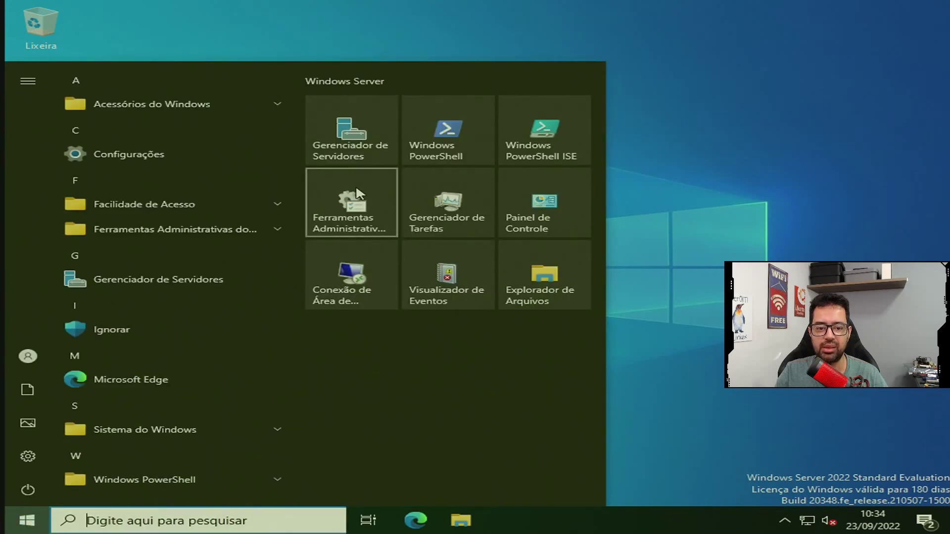
click(352, 201)
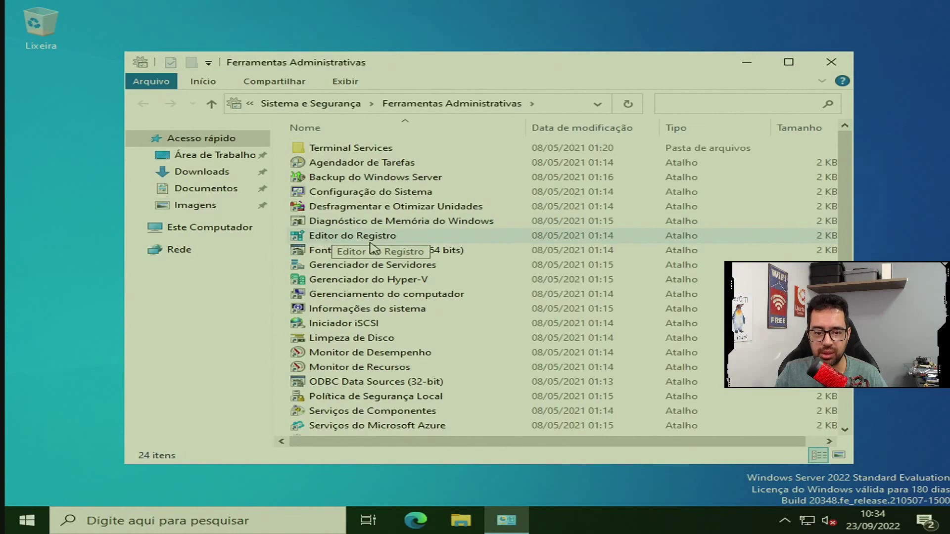
click(371, 240)
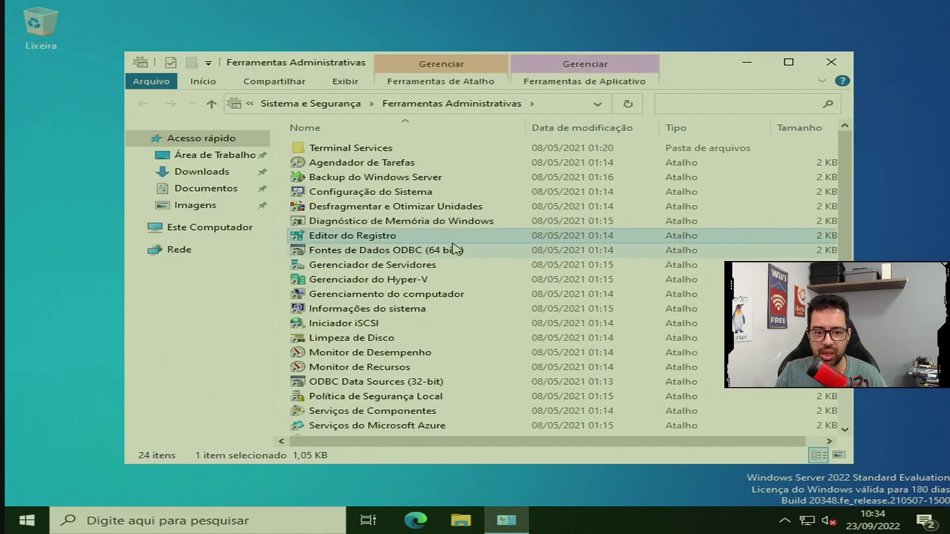
scroll(454, 249, down, 2)
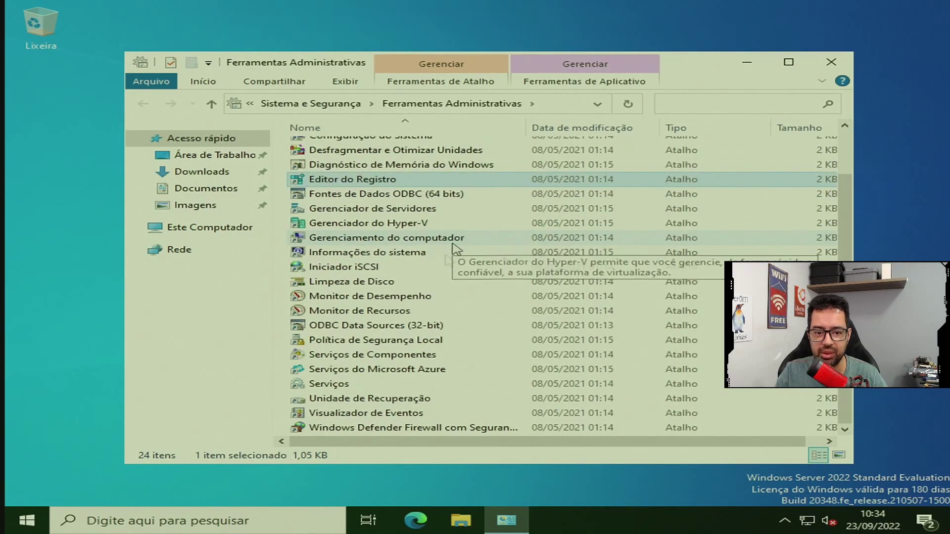
click(382, 227)
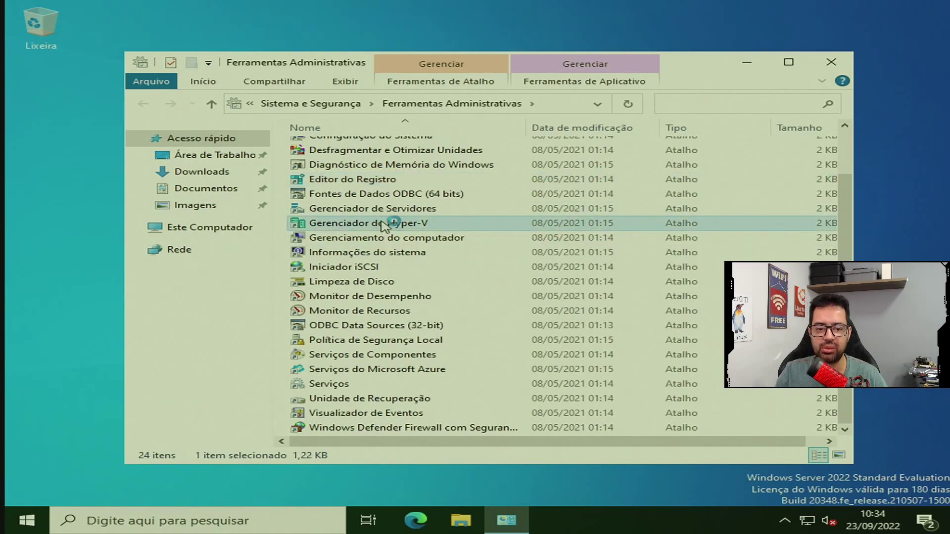
click(836, 70)
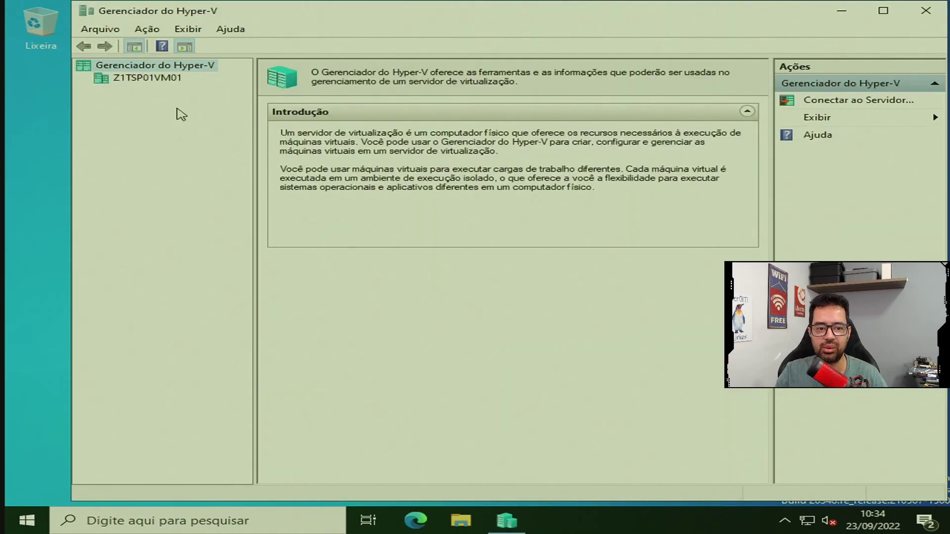
Step: Select the host Z1TSP01VM01 in Hyper-V Manager and examine the actions available for it
click(152, 83)
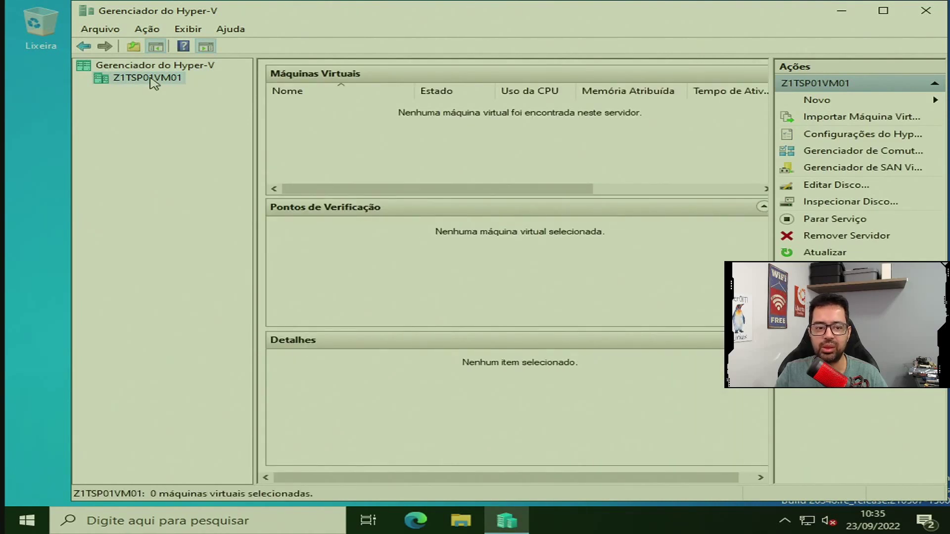
right_click(152, 82)
mouse_move(213, 88)
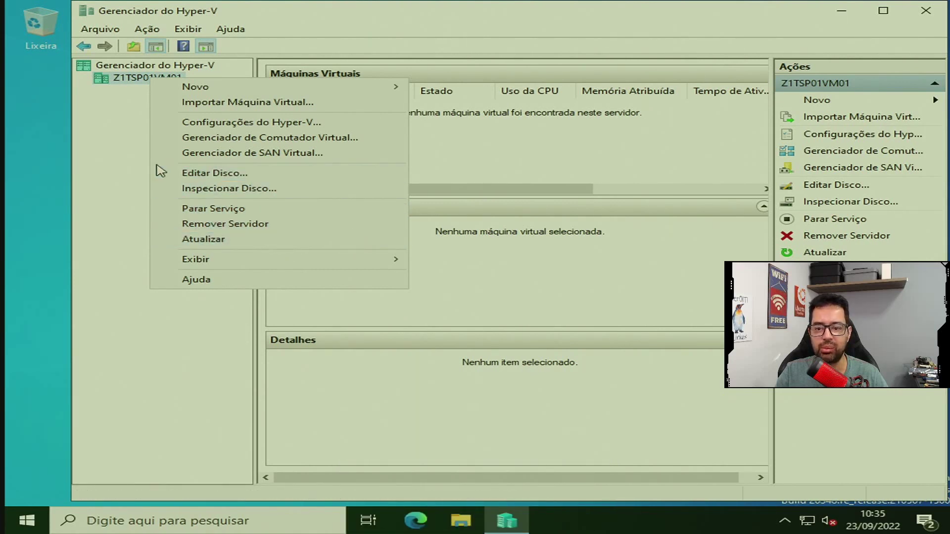
click(120, 166)
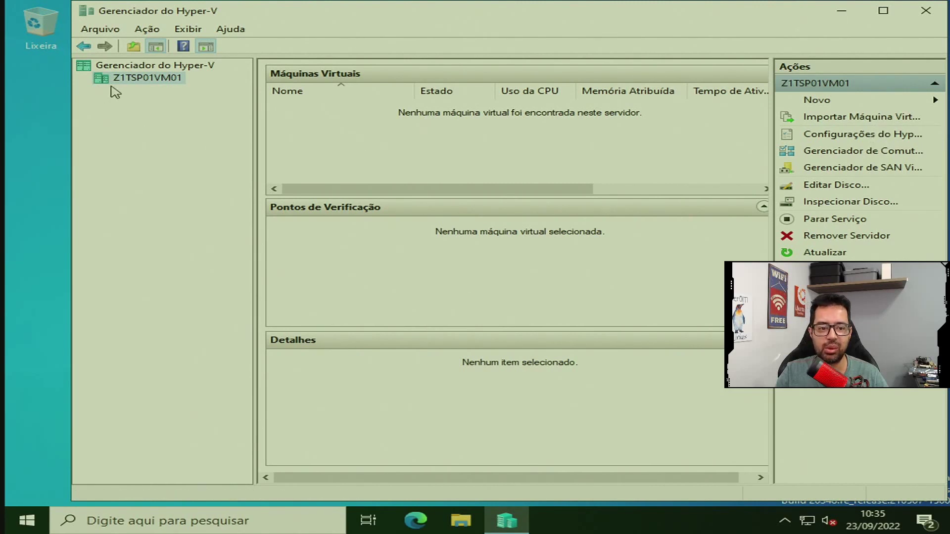
Step: Open the Hyper-V settings of host Z1TSP01VM01 and review the default virtual hard disk folder, virtual machine folder and NUMA spanning pages
right_click(131, 81)
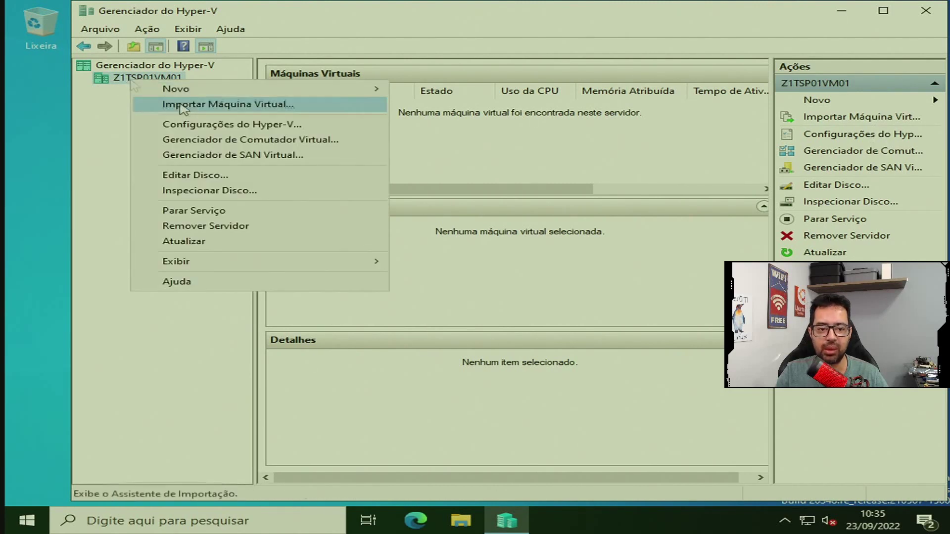
click(231, 131)
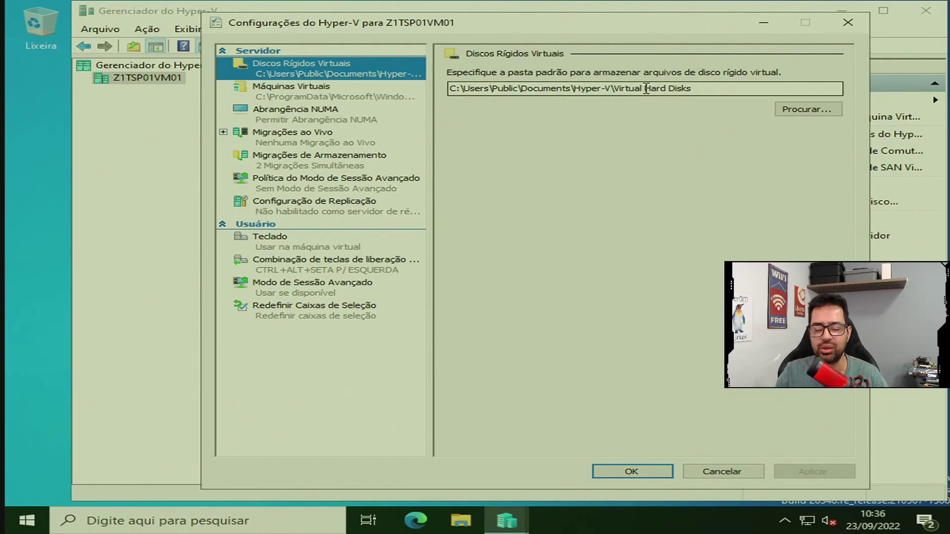
click(325, 94)
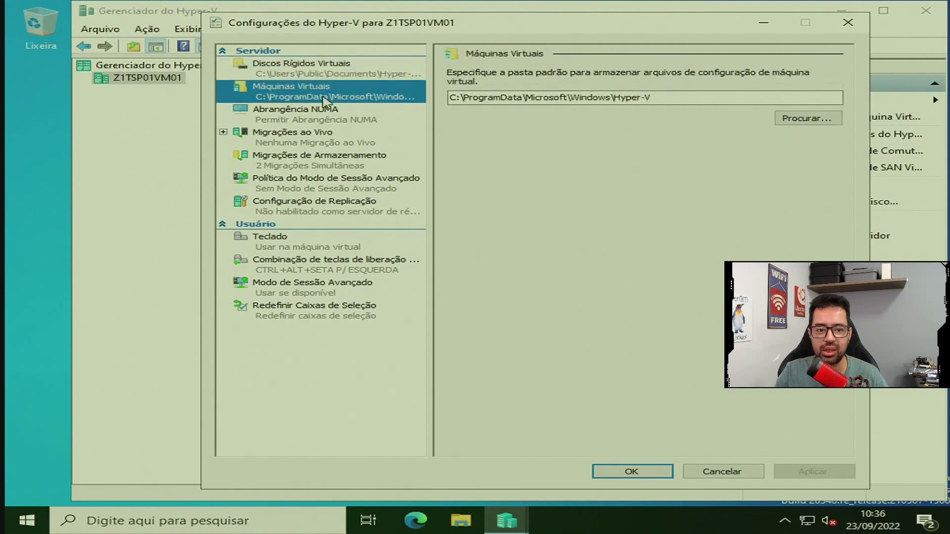
click(346, 115)
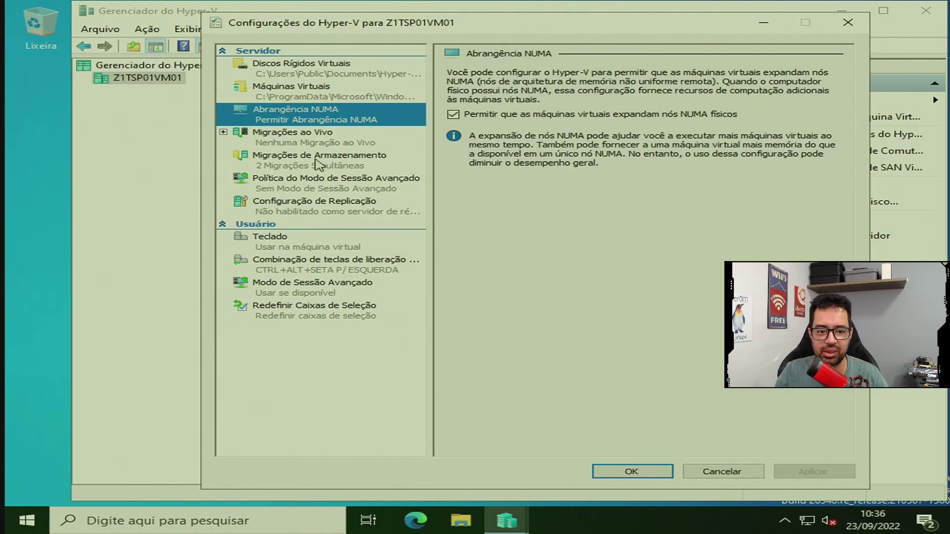
Step: Review the keyboard, mouse release key, enhanced session mode and reset check boxes pages in the user settings, and close the settings without changes
click(302, 250)
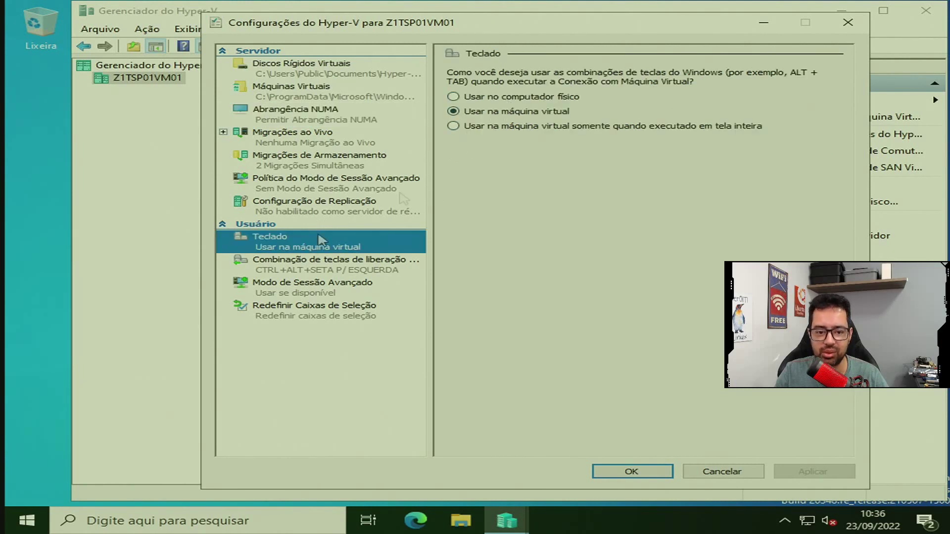
click(329, 274)
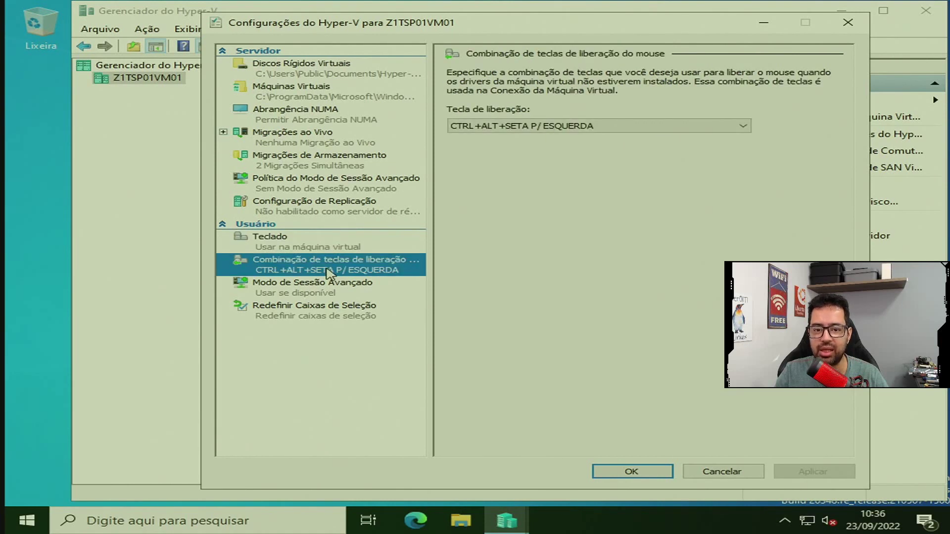
click(327, 287)
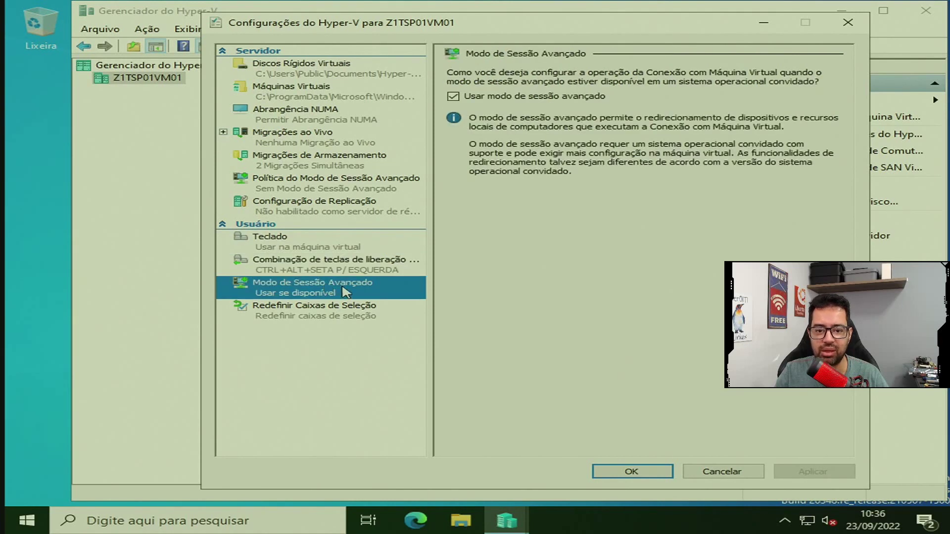
click(340, 319)
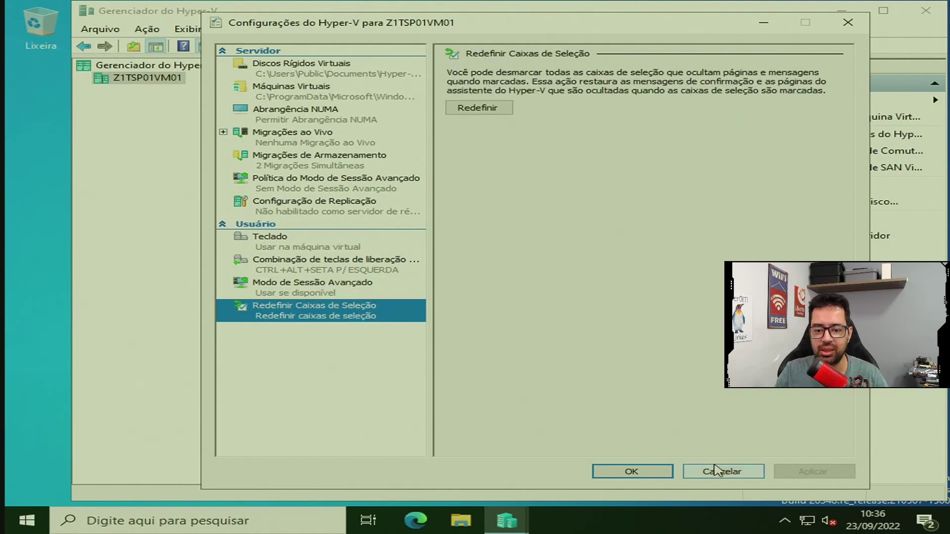
click(728, 475)
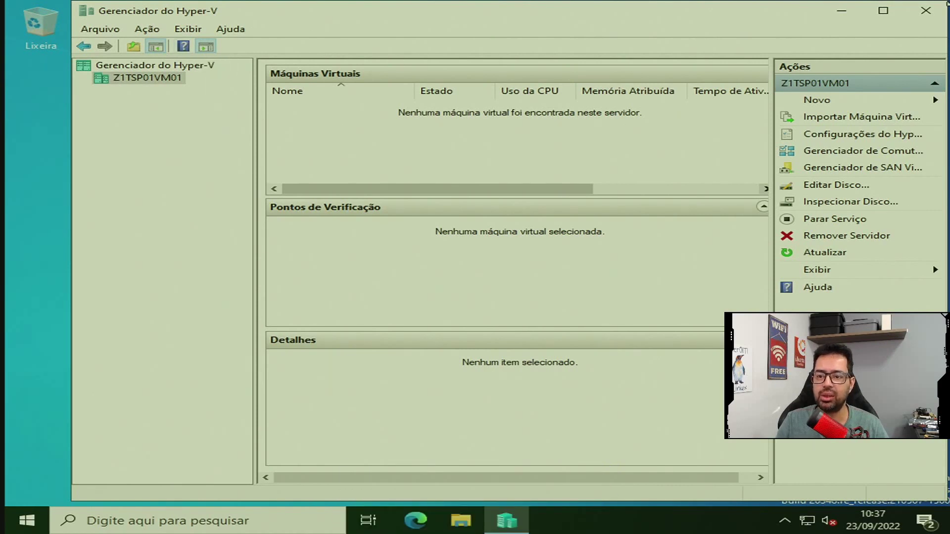
Step: Close Hyper-V Manager and shut down the server with the reason "Sistema operacional: reconfig. (planejada)"
click(921, 14)
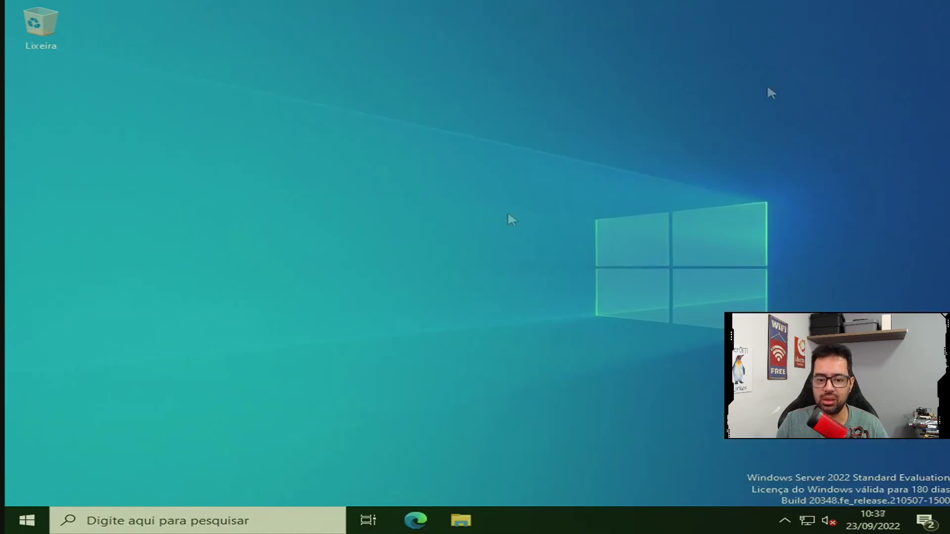
click(43, 517)
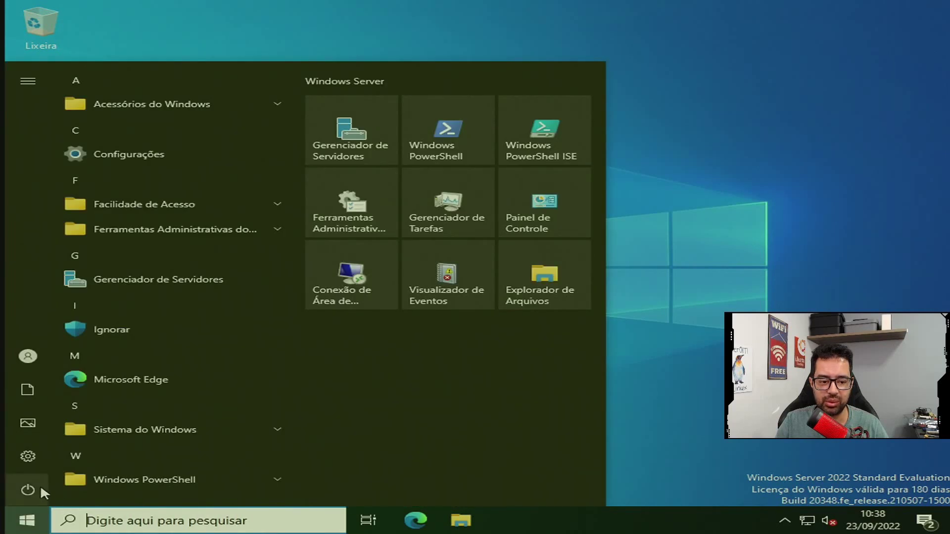
click(35, 489)
click(169, 419)
click(173, 372)
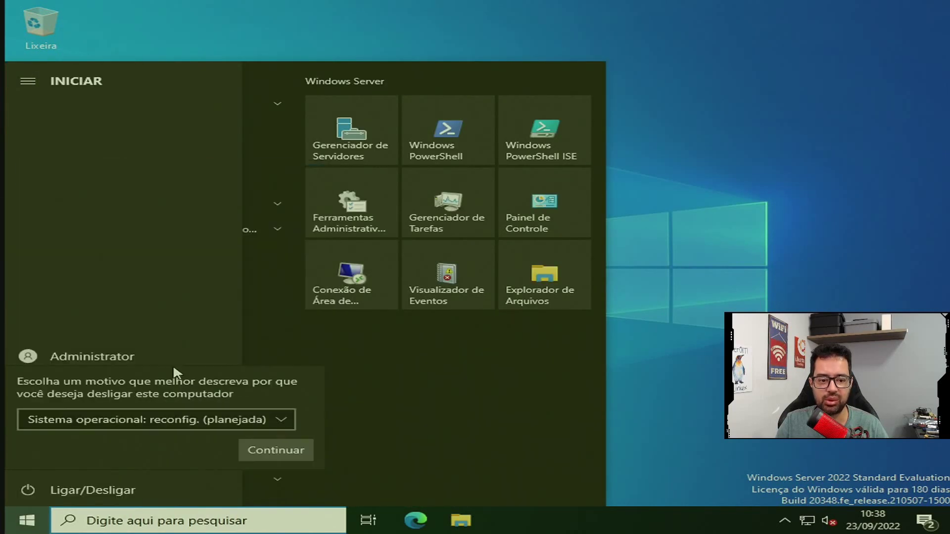
click(263, 451)
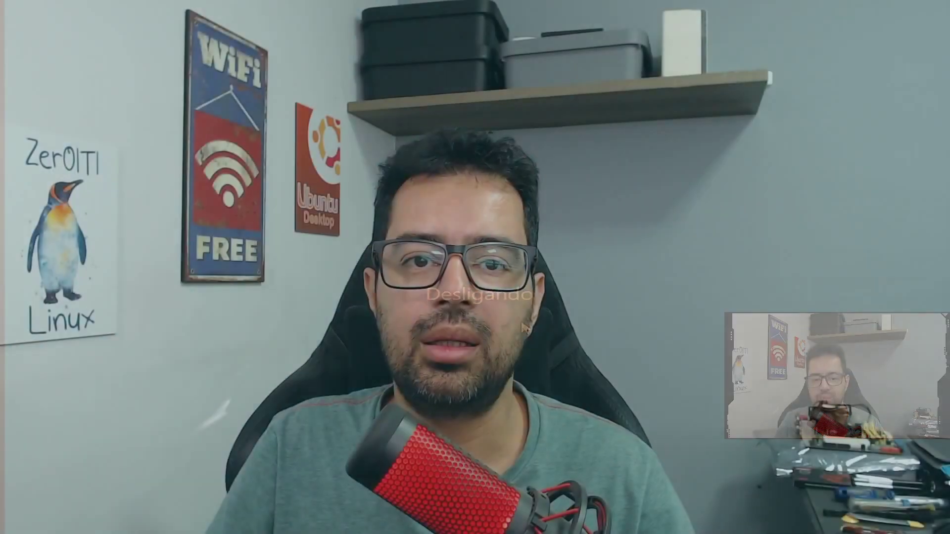